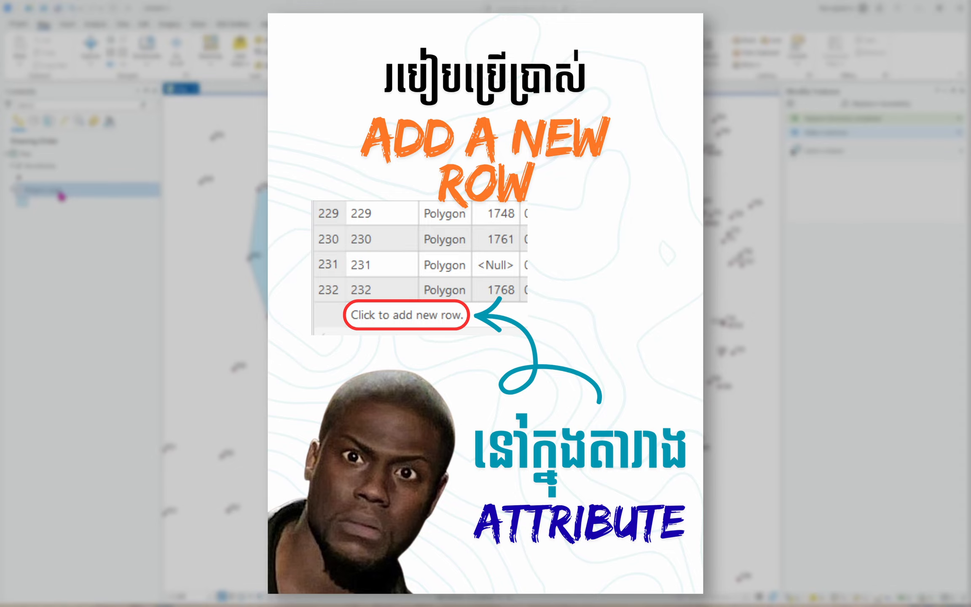
Open the layer's attribute table and bring up the Polygon_Layer table.
right_click(52, 192)
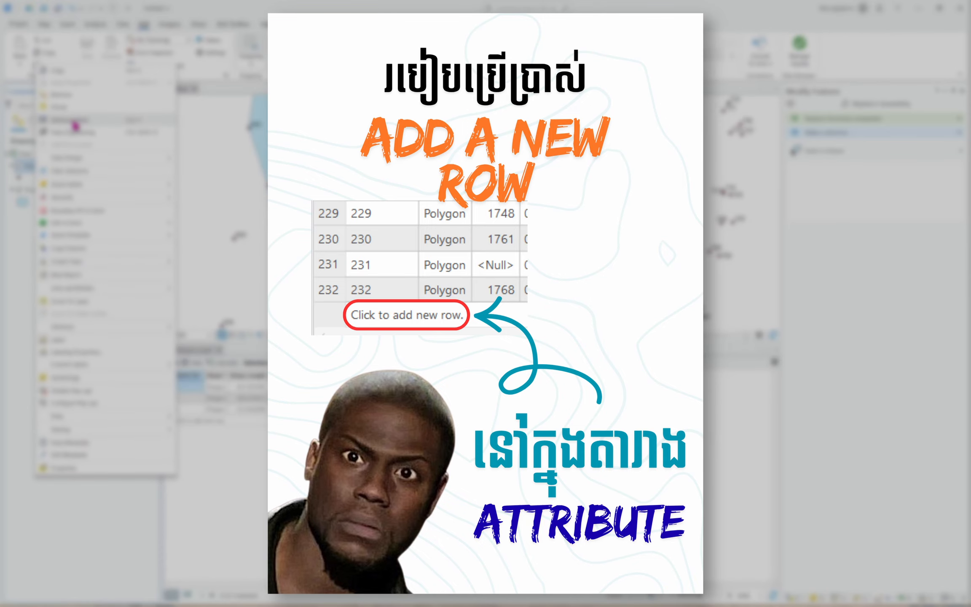
click(73, 122)
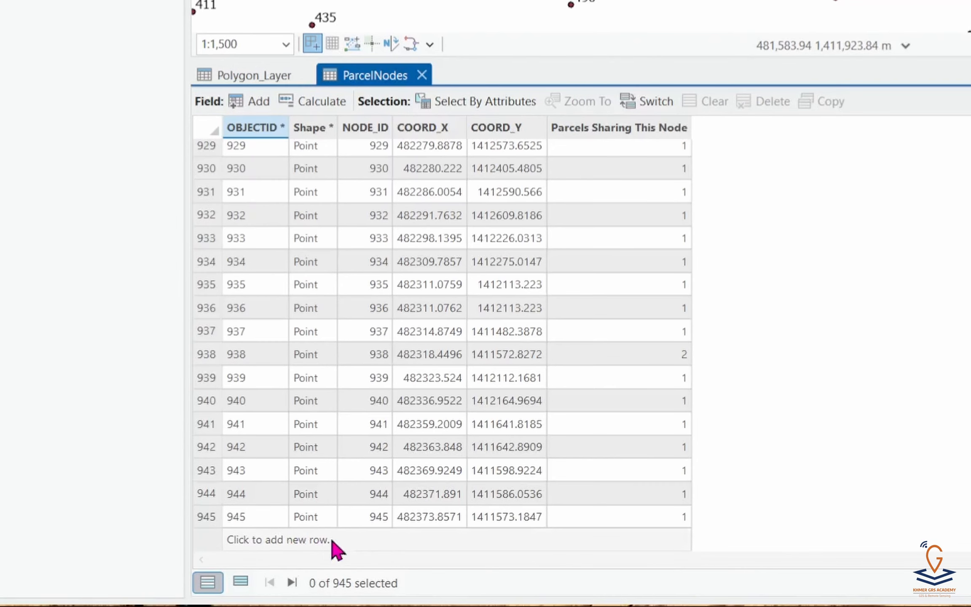
click(259, 76)
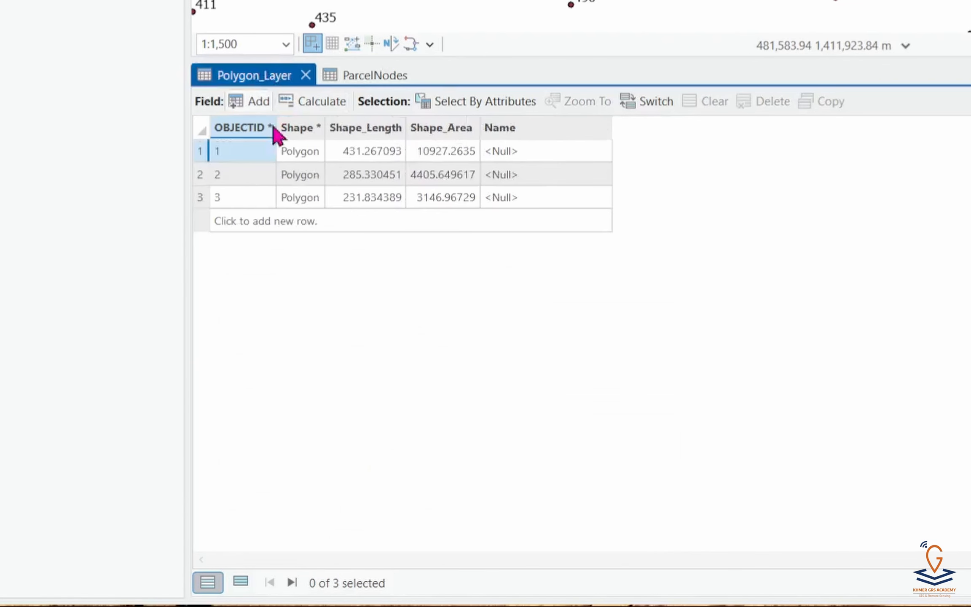
Add two new empty rows to the Polygon_Layer attribute table.
click(278, 223)
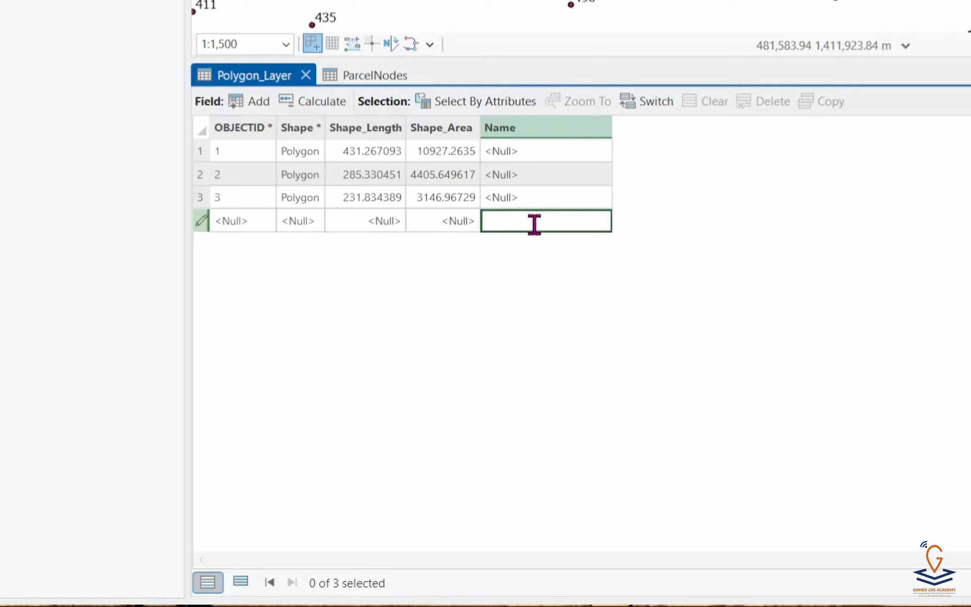
key(Return)
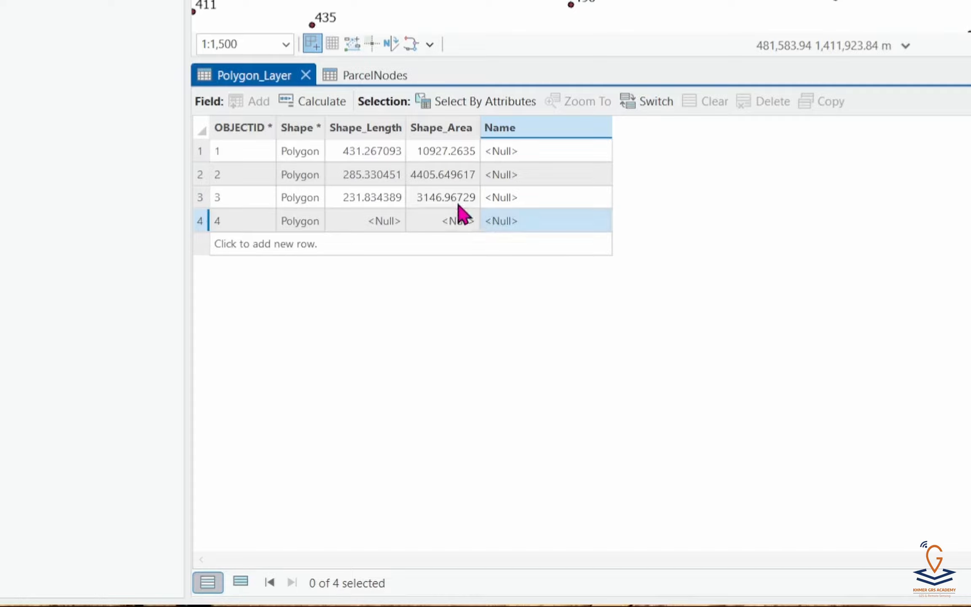
click(303, 248)
key(Return)
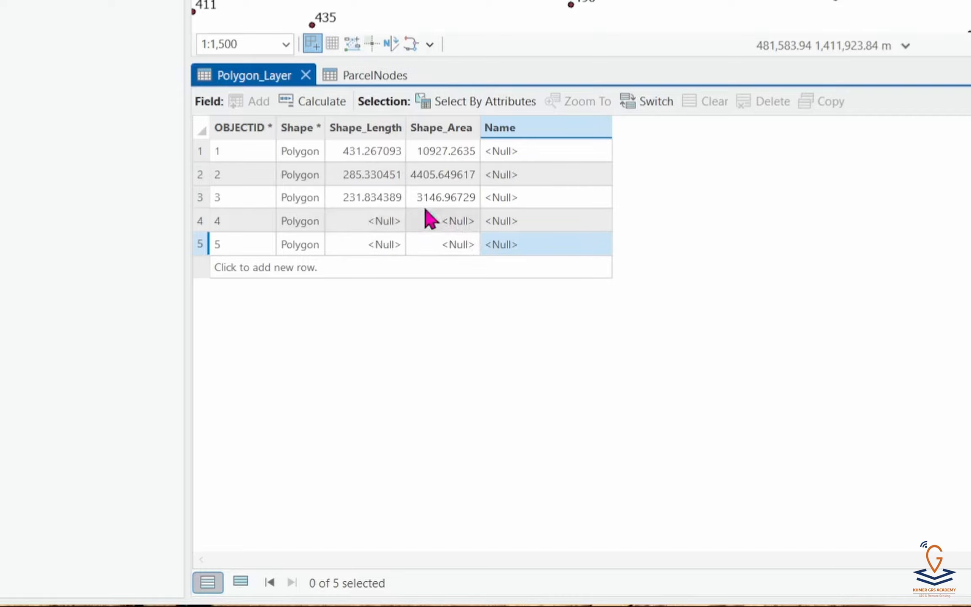
Add two new empty rows at the end of the ParcelNodes attribute table.
click(368, 76)
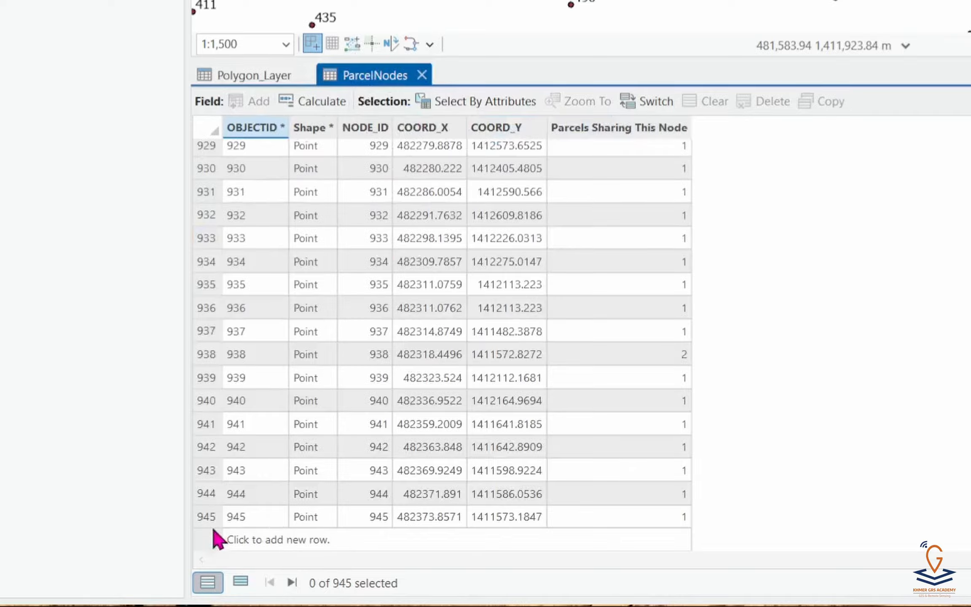
click(270, 540)
click(775, 483)
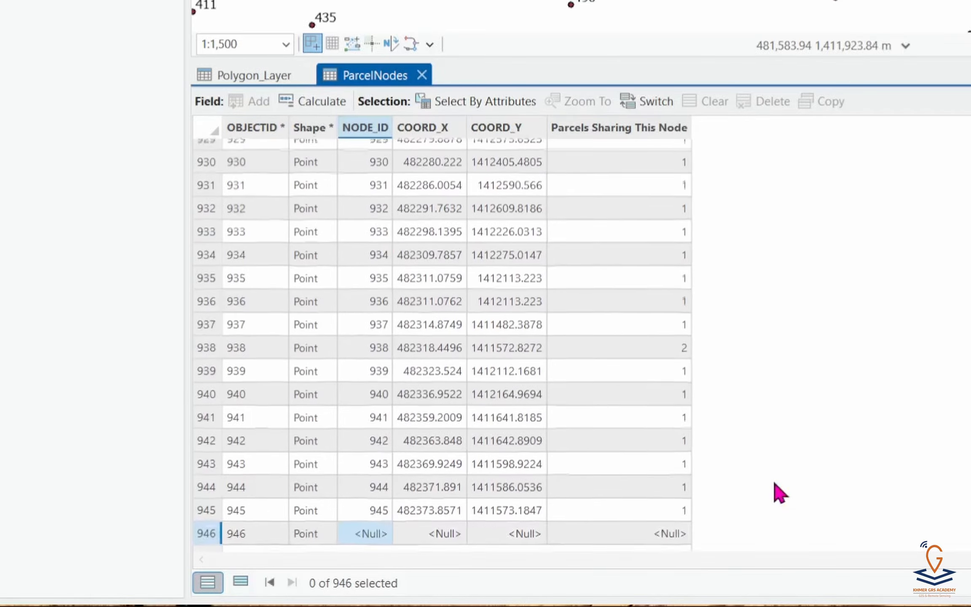
scroll(459, 490, down, 1)
click(328, 545)
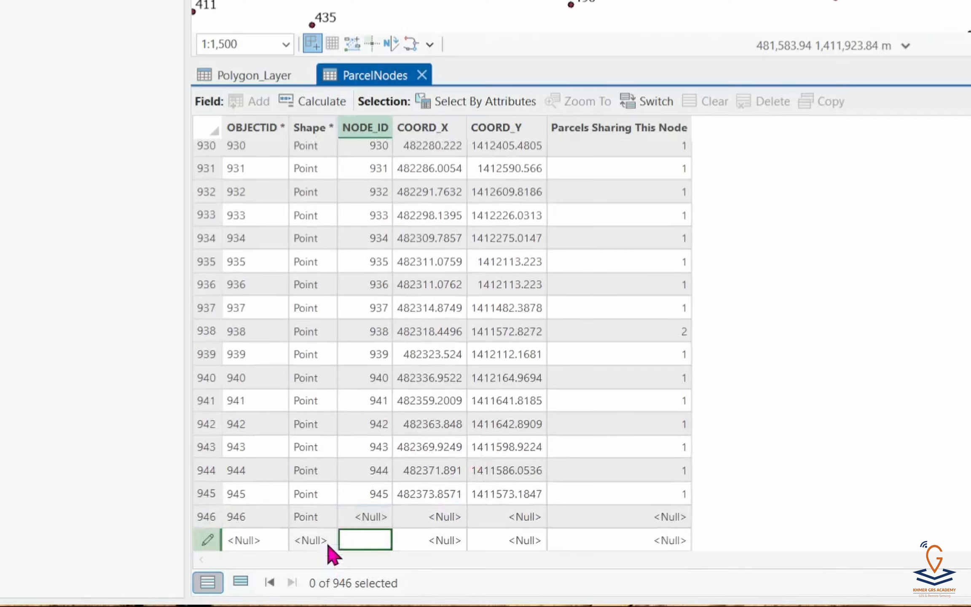
key(Return)
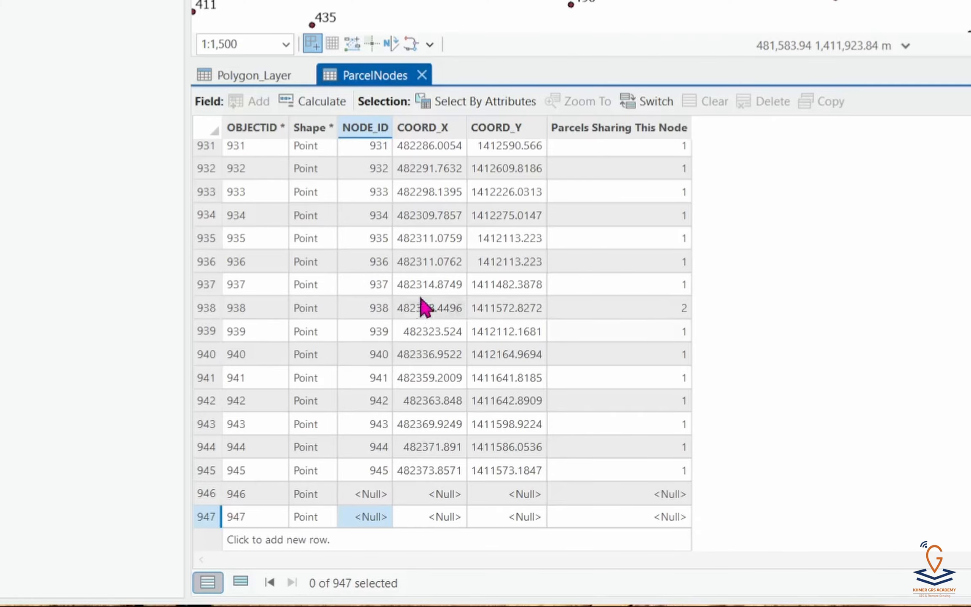
Create a new Polygon_Layer polygon on the map, snapped to nodes 455, 463, 490, 495 and 471.
click(270, 77)
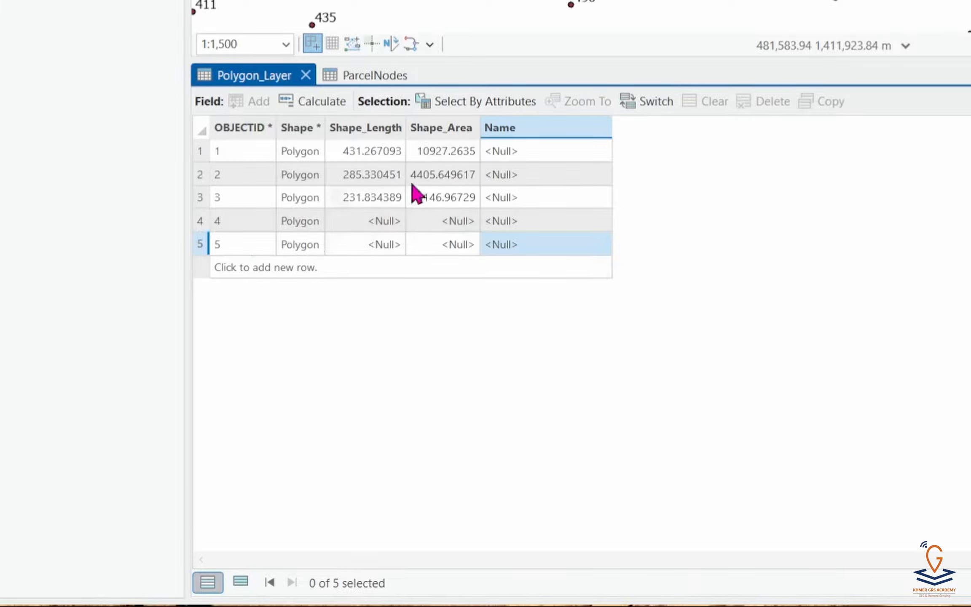
click(685, 590)
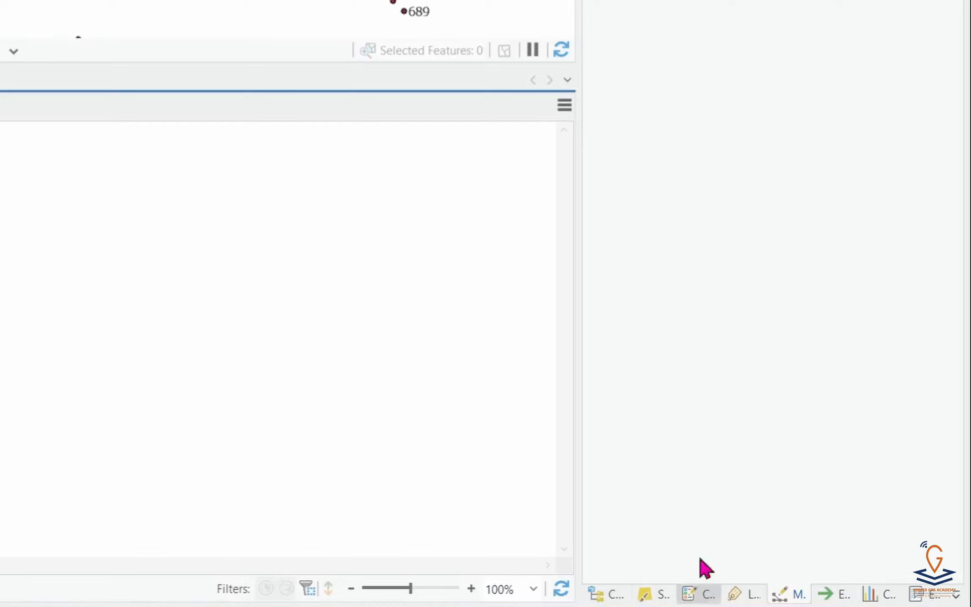
drag(295, 253, 243, 224)
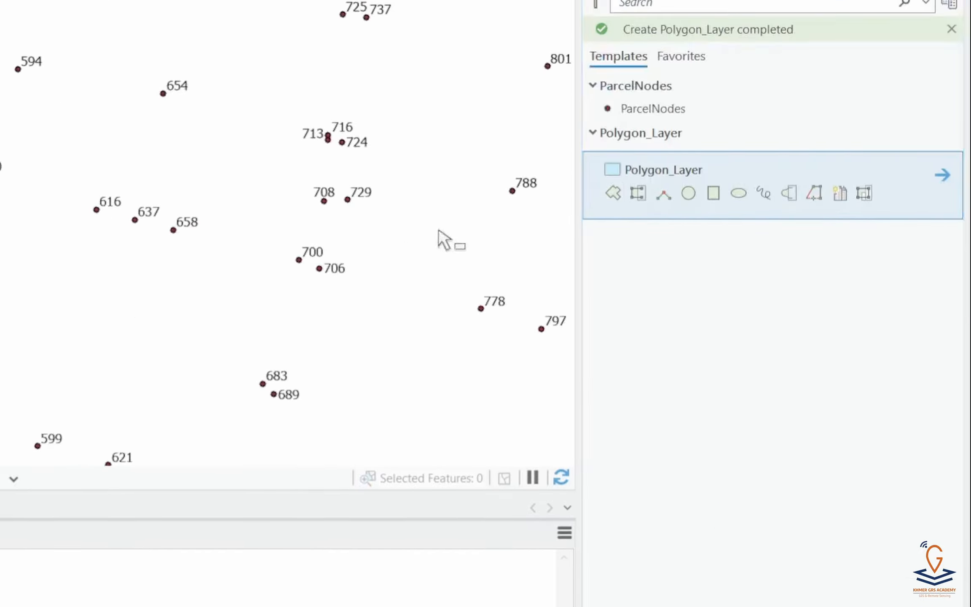
click(613, 193)
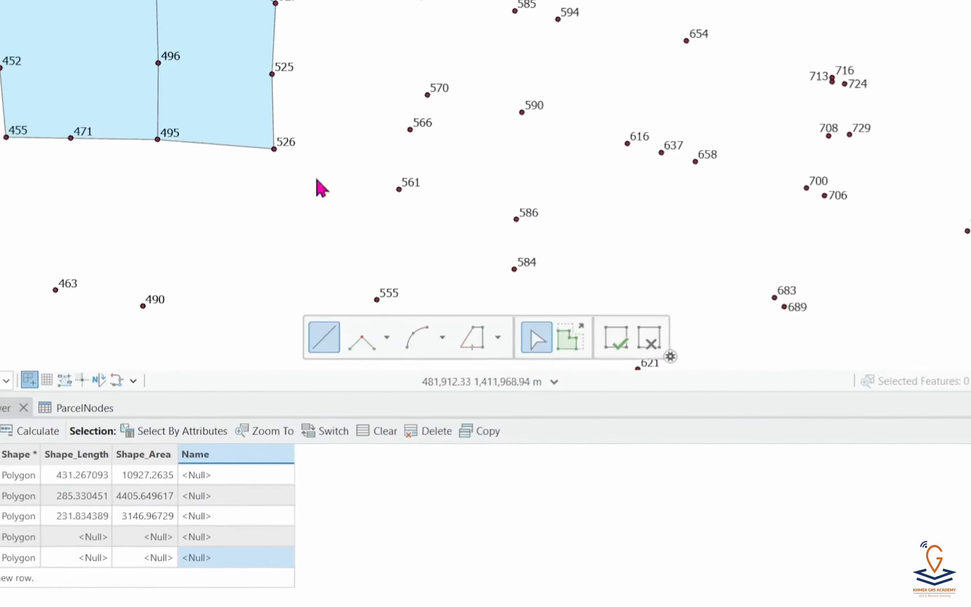
drag(262, 173, 370, 129)
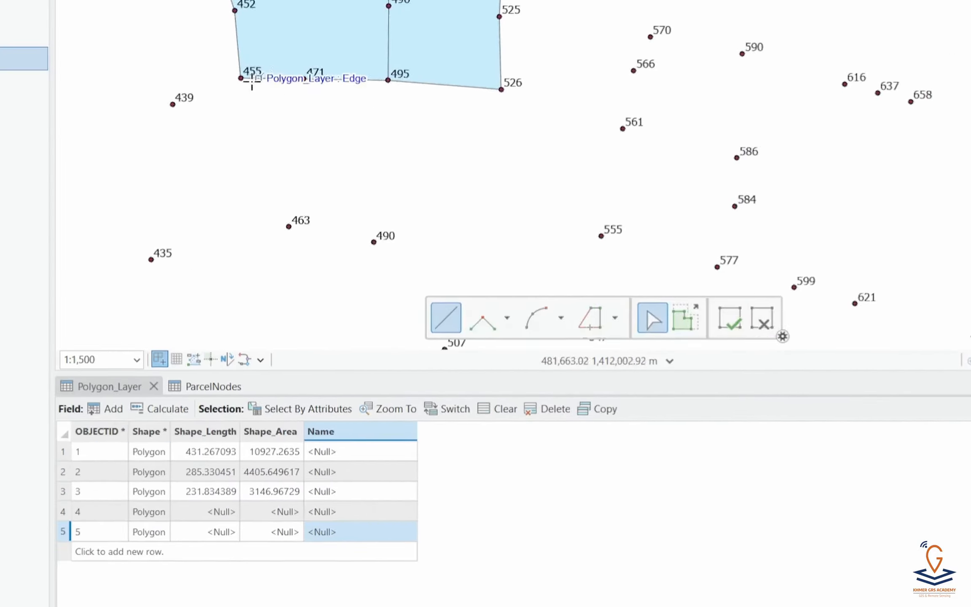
click(241, 78)
click(289, 226)
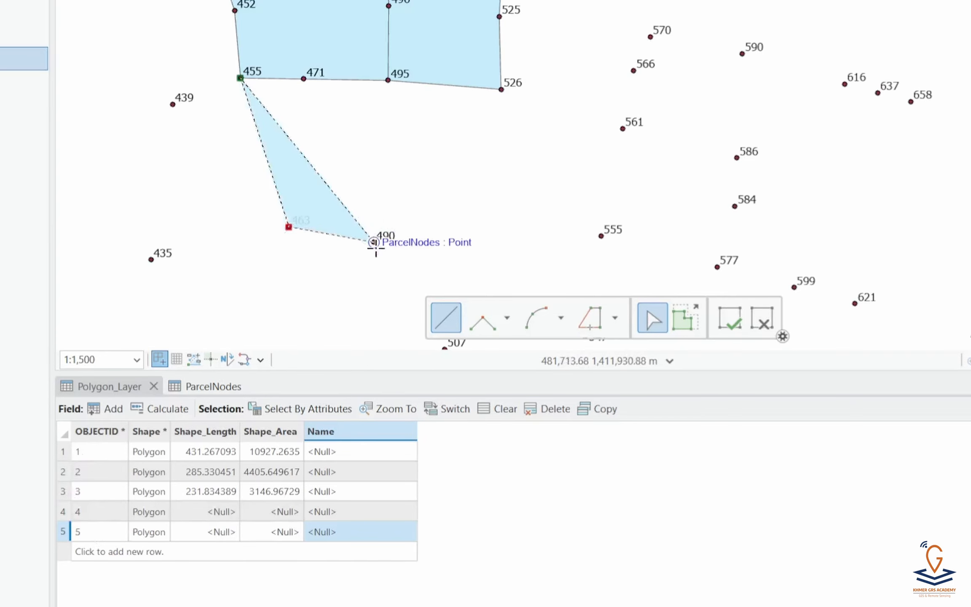
click(373, 242)
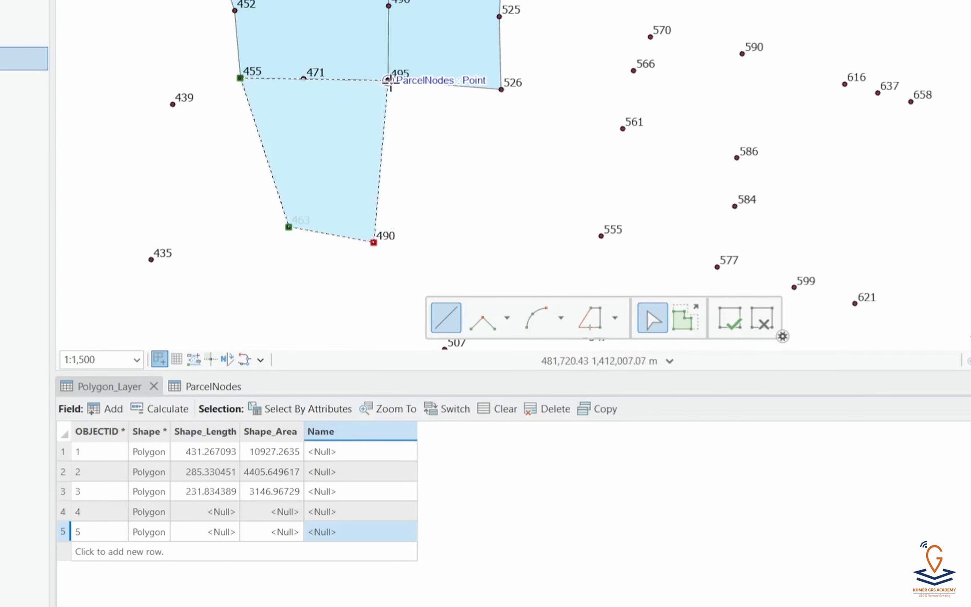
click(388, 80)
double_click(303, 79)
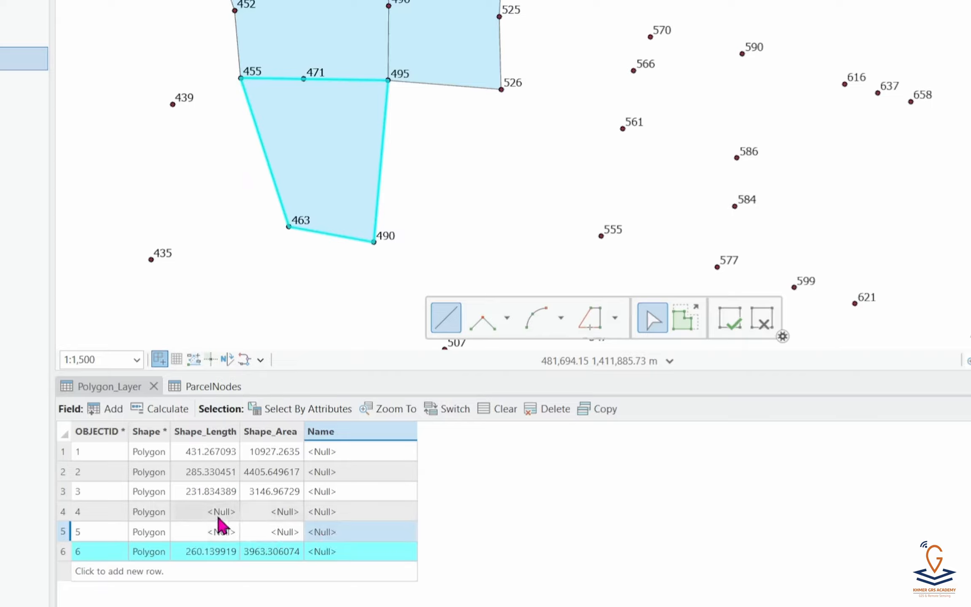
Give the empty row 4 of Polygon_Layer a shape with Replace Geometry, tracing nodes 490, 555, 561, 526 and 495.
click(63, 511)
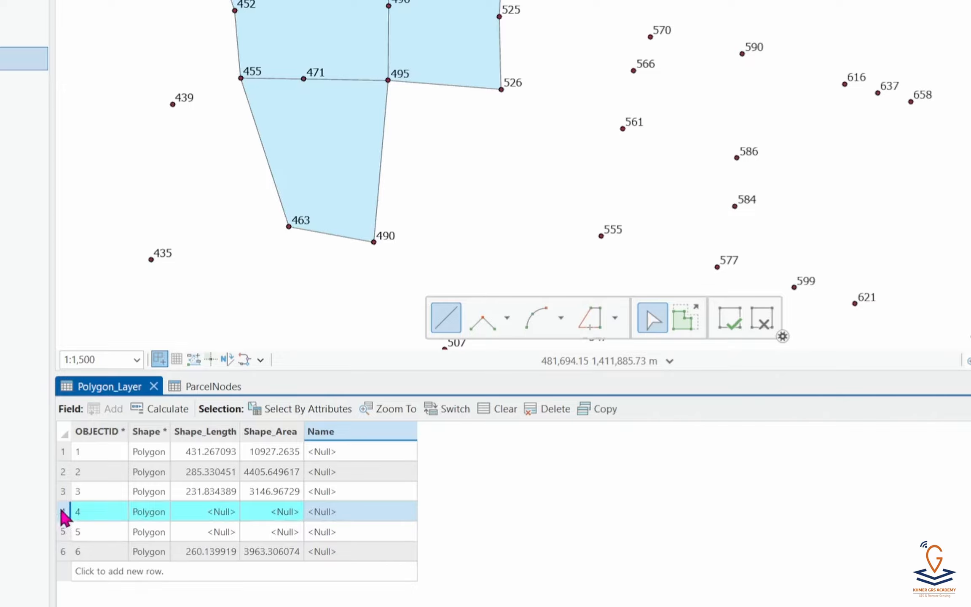
drag(317, 121, 349, 32)
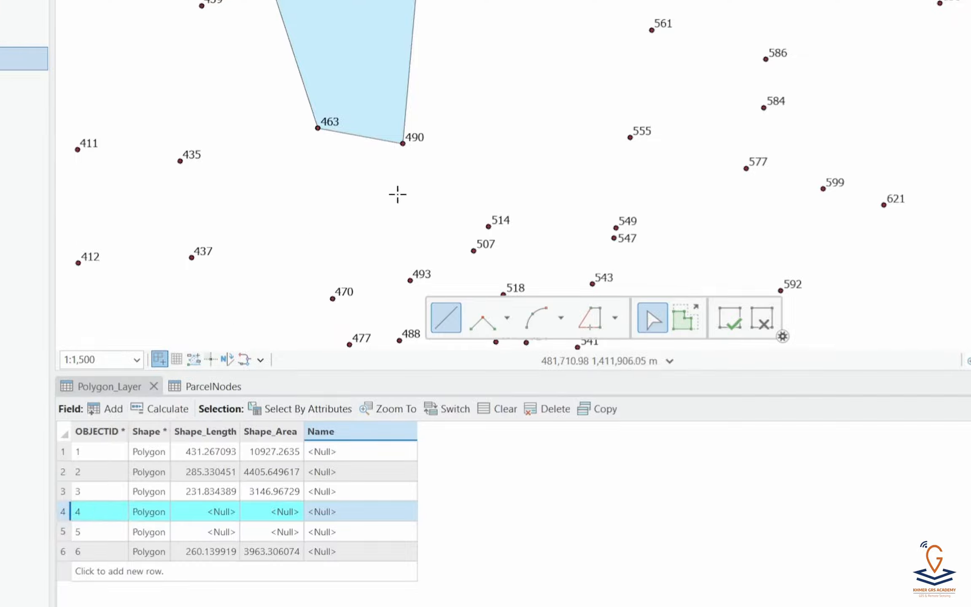
drag(396, 193, 303, 191)
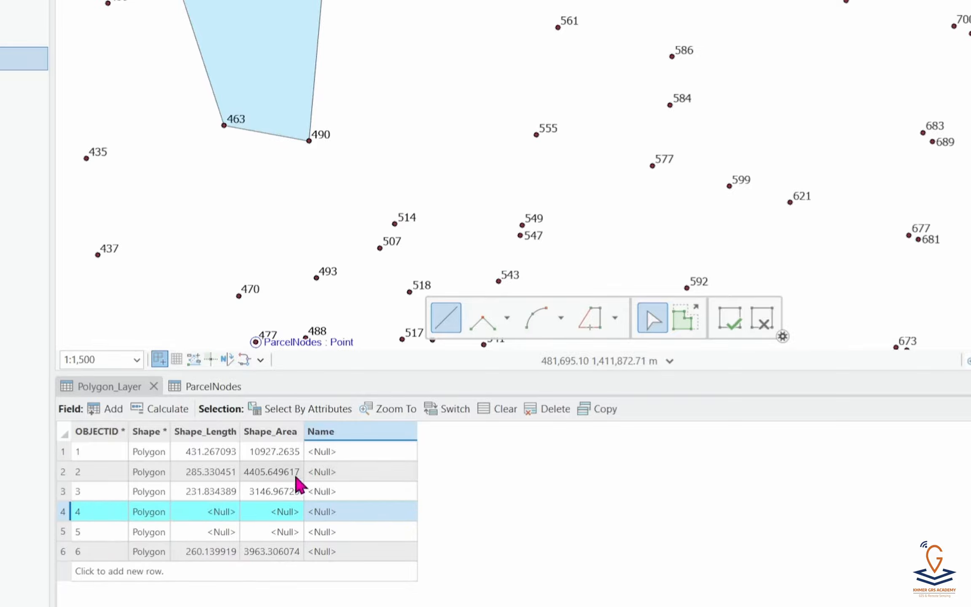
click(71, 526)
click(64, 512)
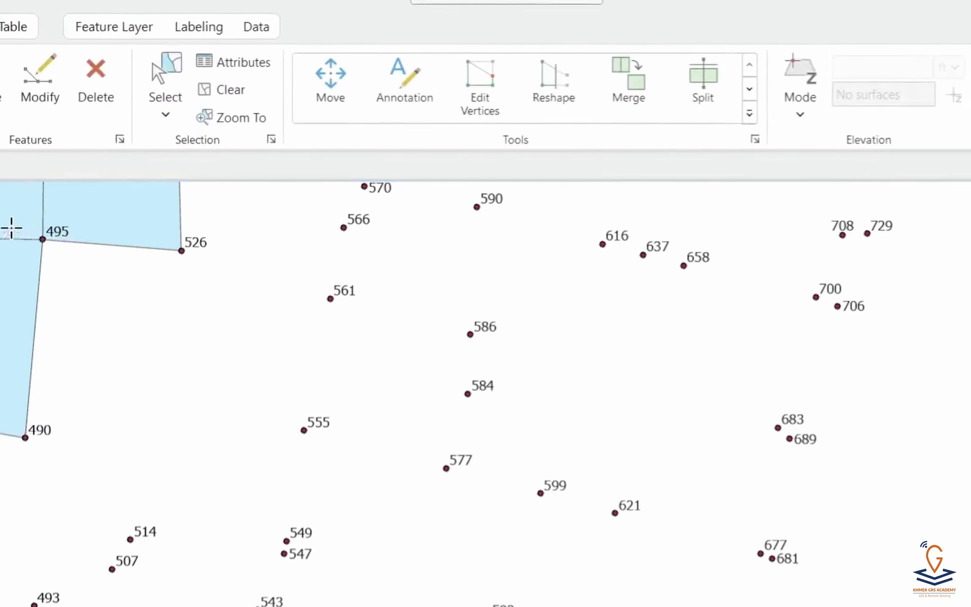
click(731, 140)
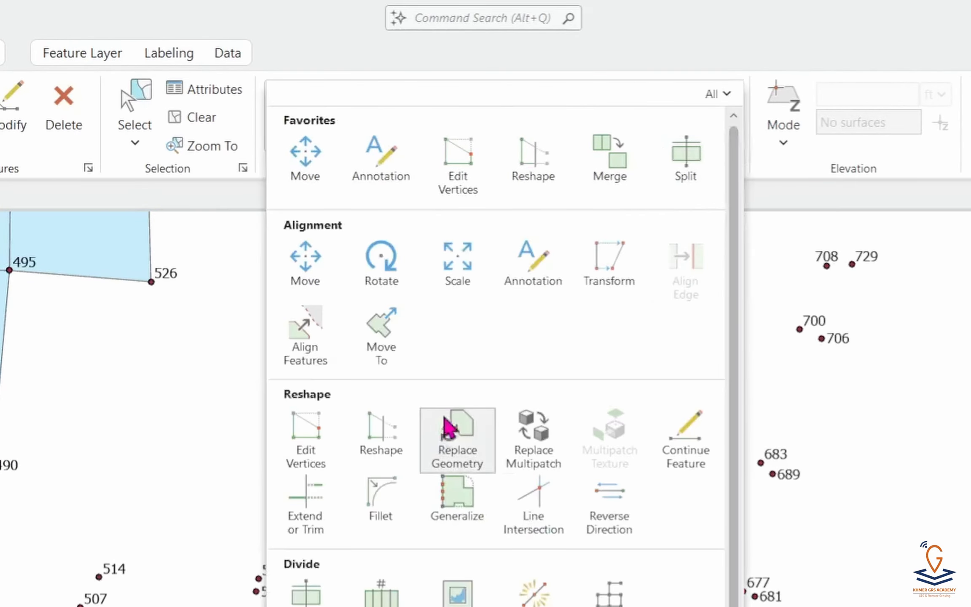
click(476, 449)
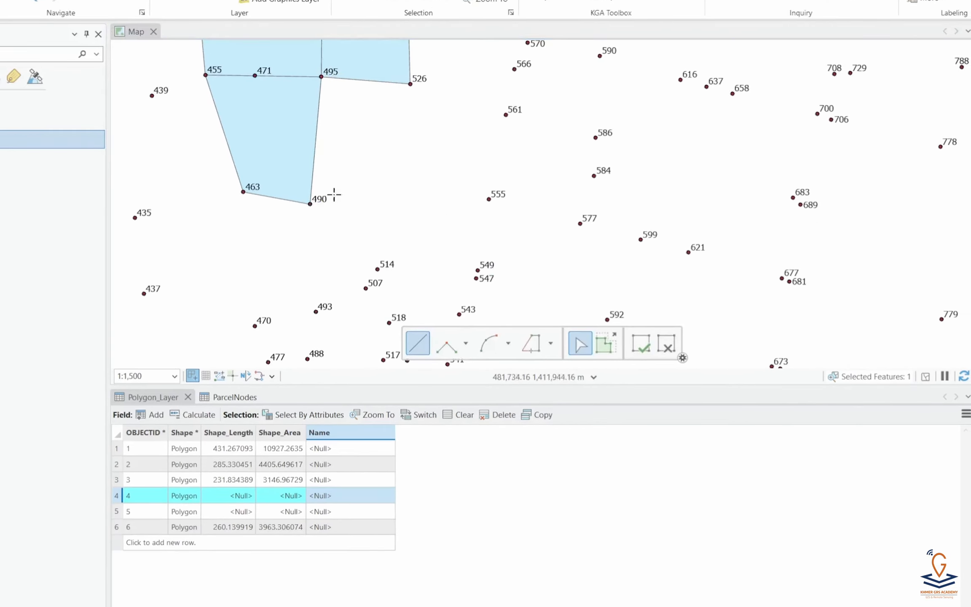
click(309, 205)
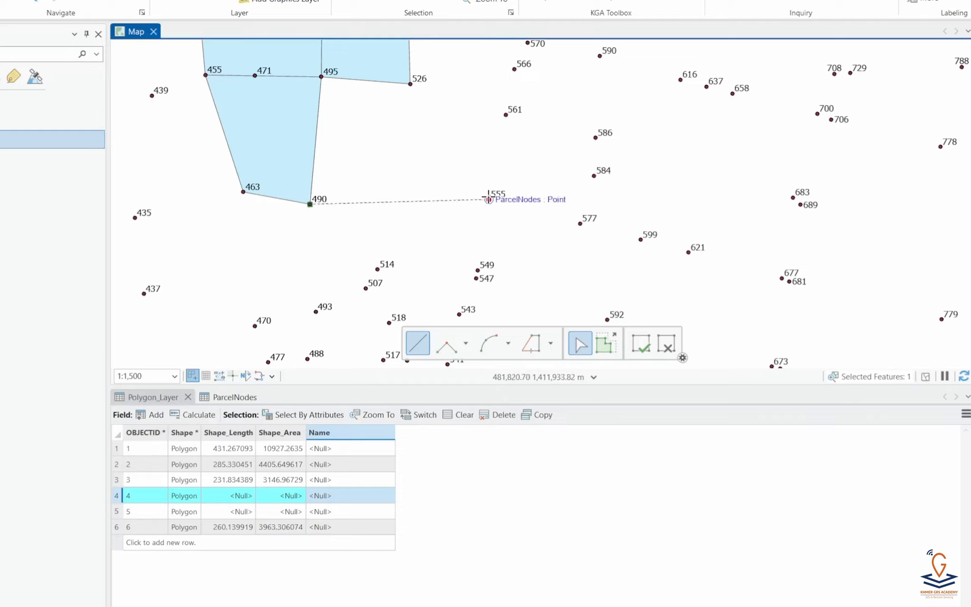
click(488, 199)
click(505, 115)
click(410, 84)
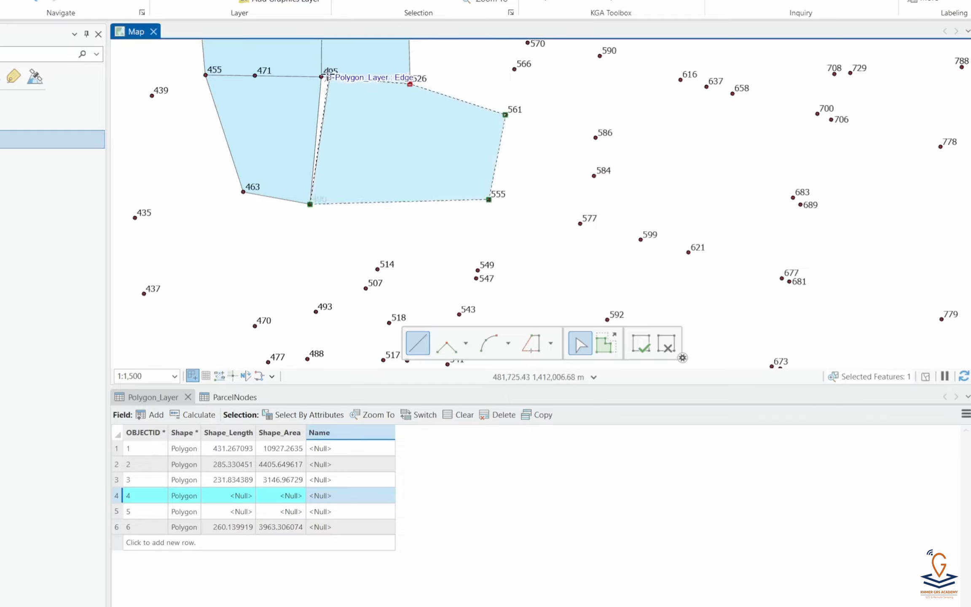
double_click(321, 76)
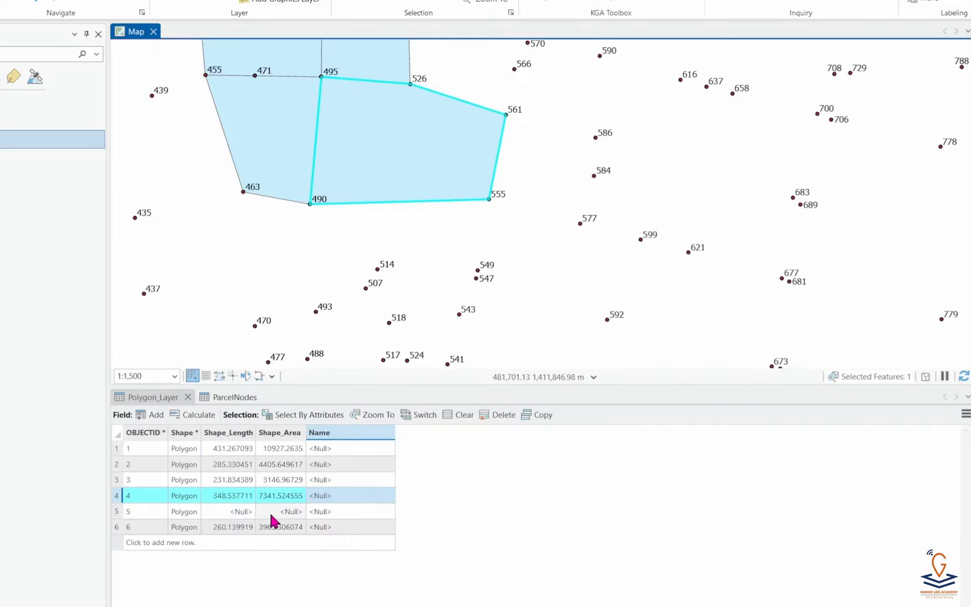
Replace the geometry of empty row 5 with a polygon through nodes 490, 514, 549 and 555, and clear the selection.
click(117, 511)
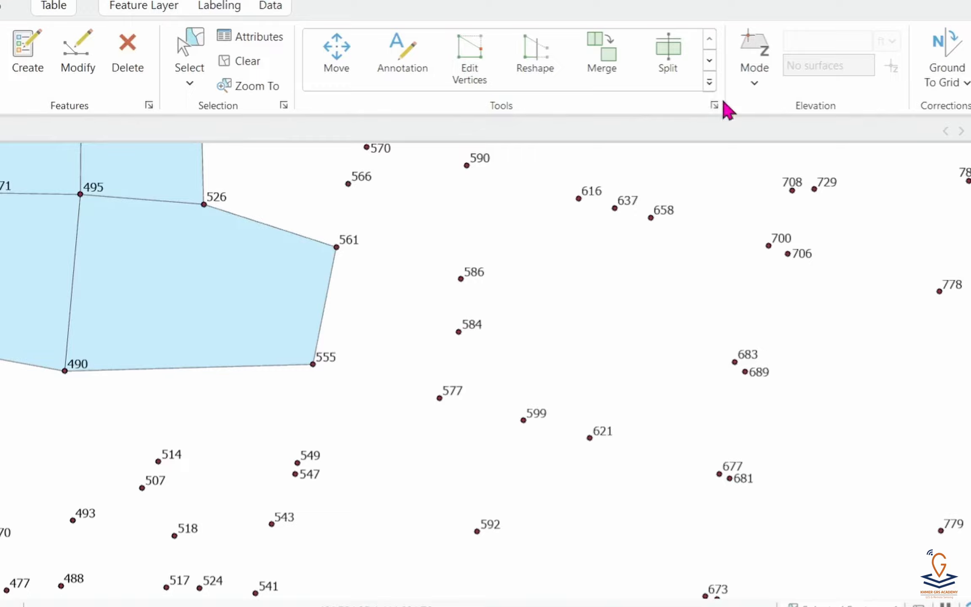
click(709, 82)
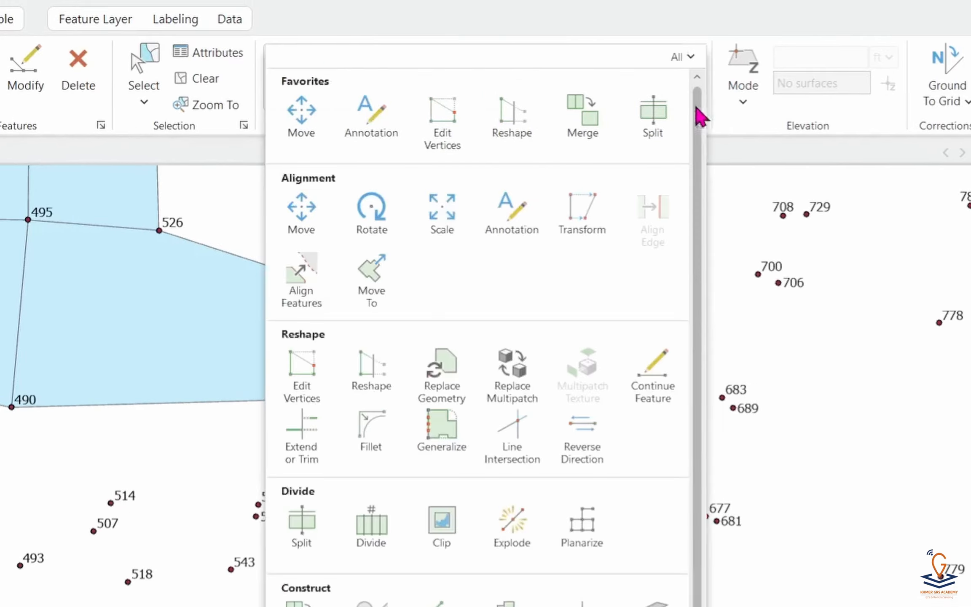
click(468, 335)
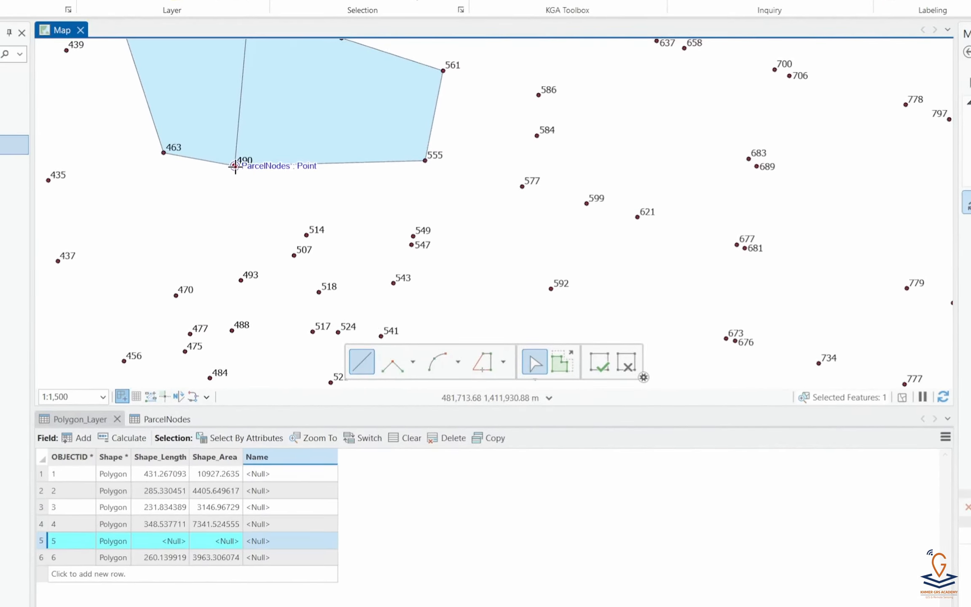
click(12, 406)
click(306, 235)
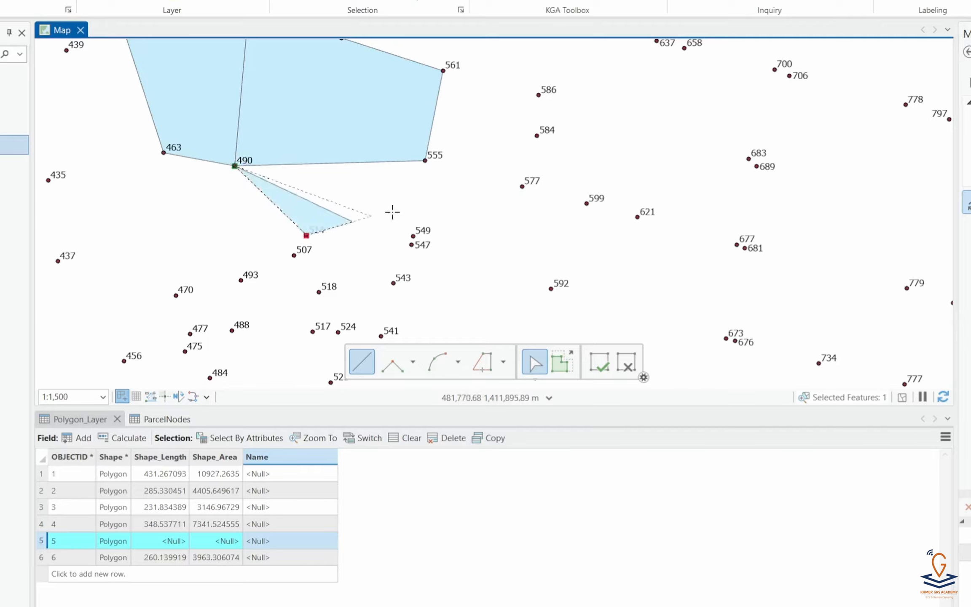
click(413, 235)
double_click(426, 160)
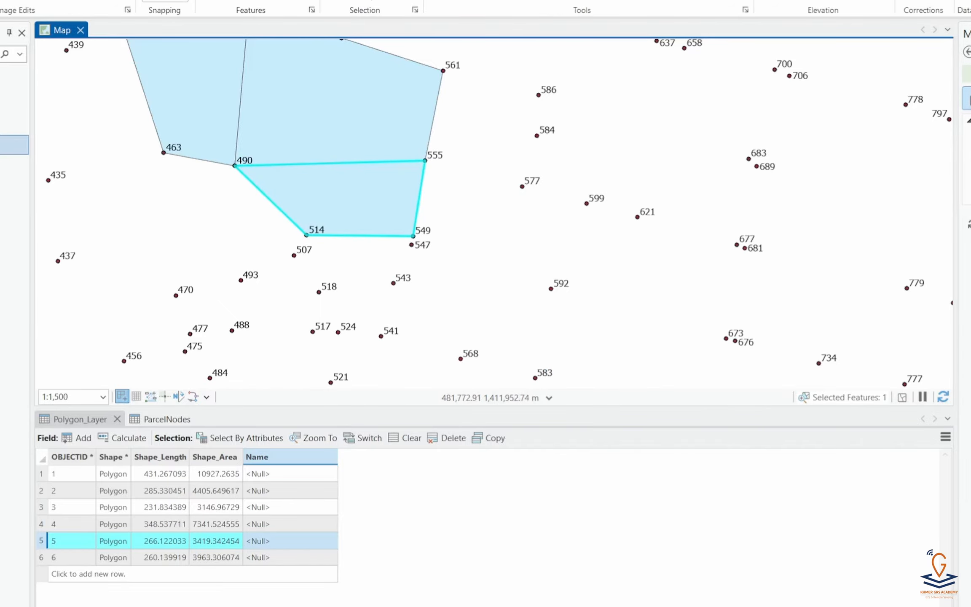
click(397, 438)
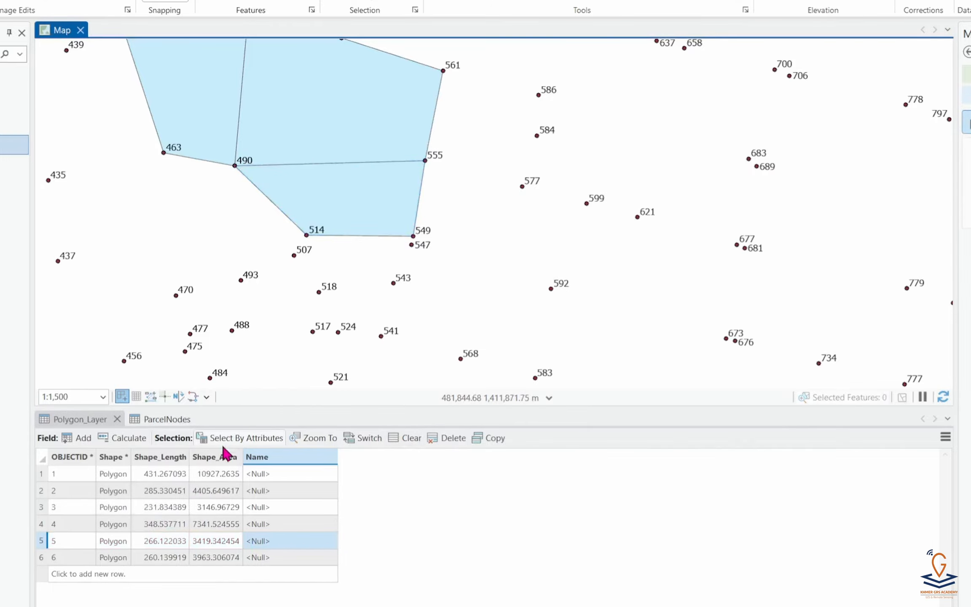